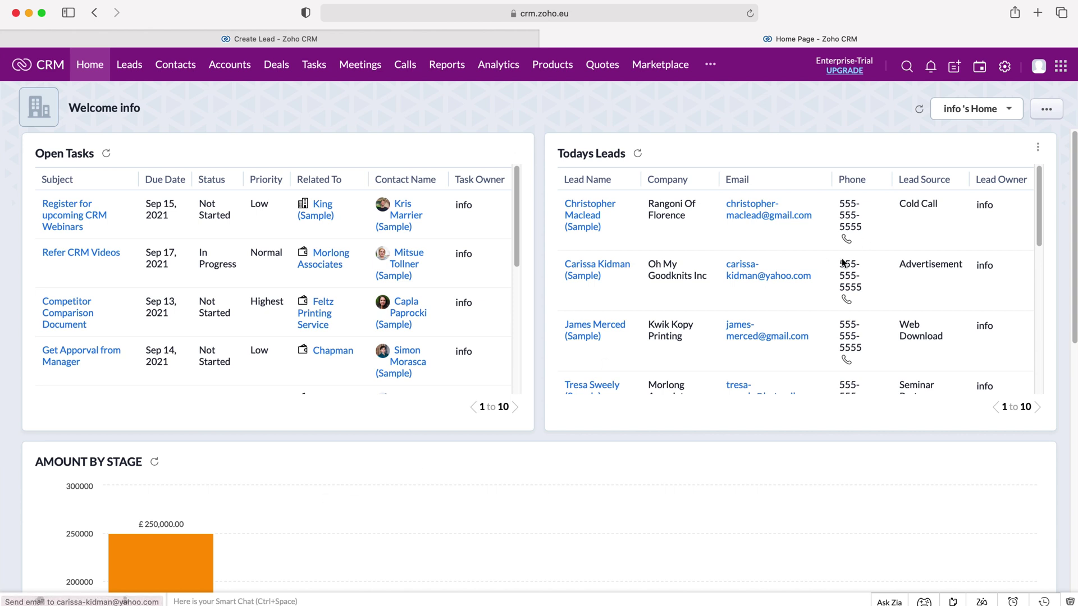
# - Open Zoho CRM's Setup page from the gear icon on the home dashboard
pyautogui.click(1005, 69)
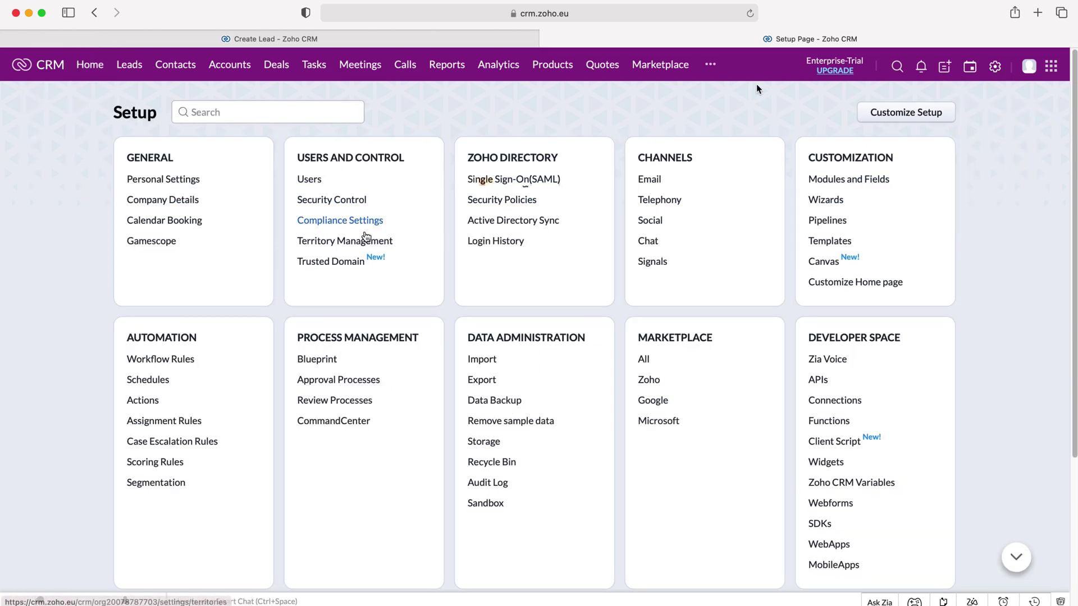
# - Go to Customization > Modules and Fields to list modules like Leads, Contacts and Deals
pyautogui.moveTo(894, 160); pyautogui.dragTo(804, 159)
pyautogui.click(833, 159)
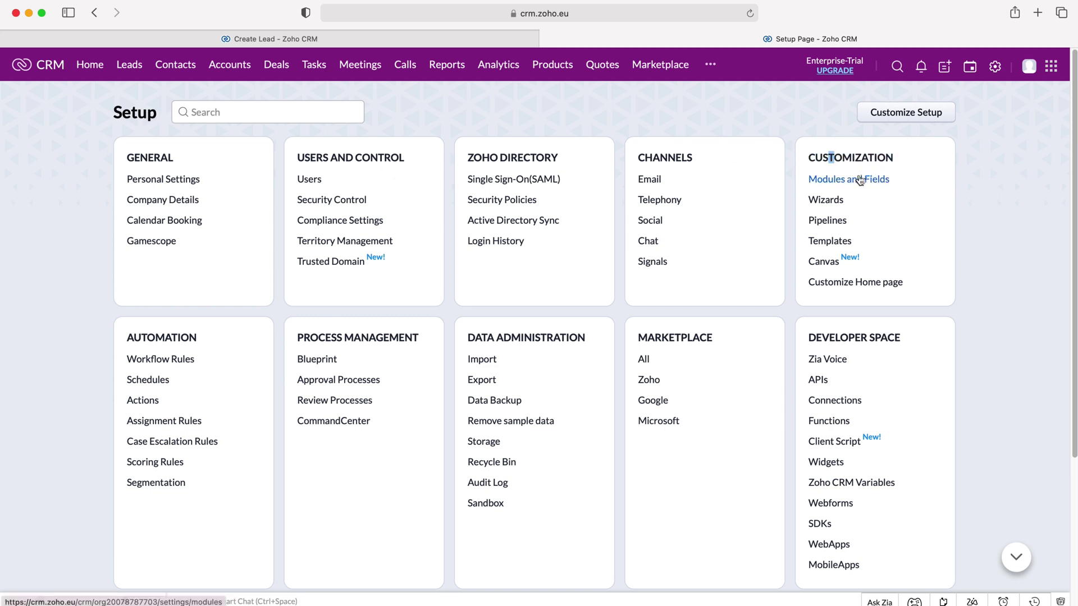
pyautogui.click(860, 179)
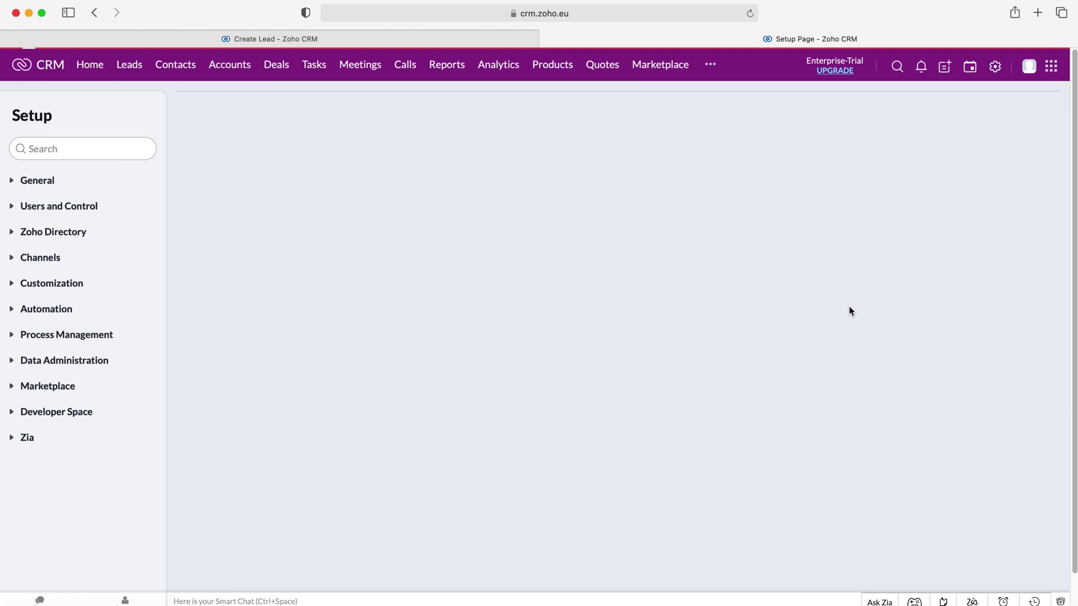
pyautogui.scroll(-1, 258, 200)
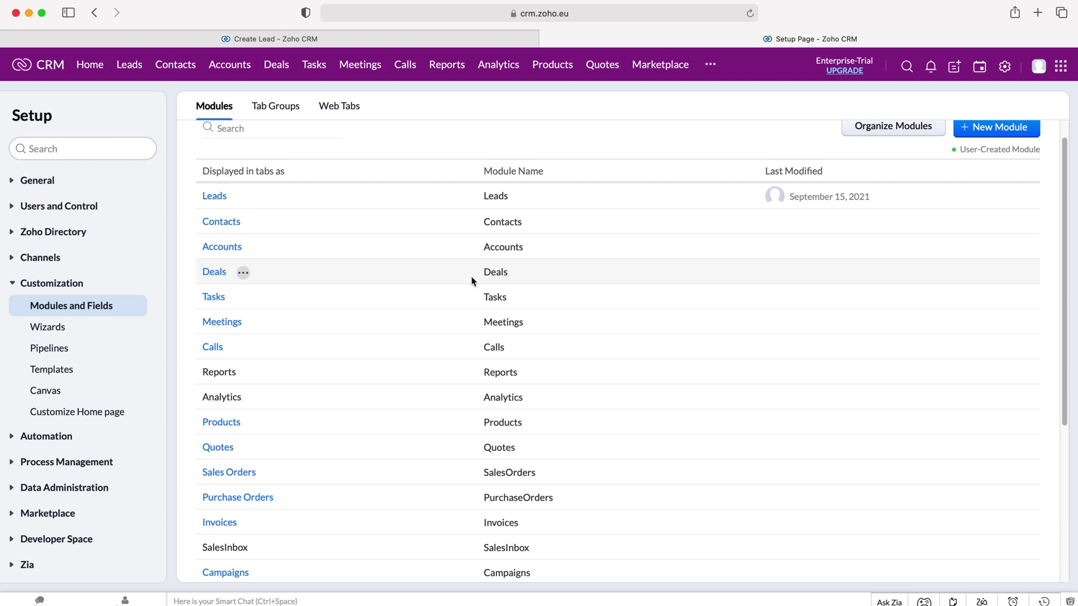
pyautogui.moveTo(212, 191)
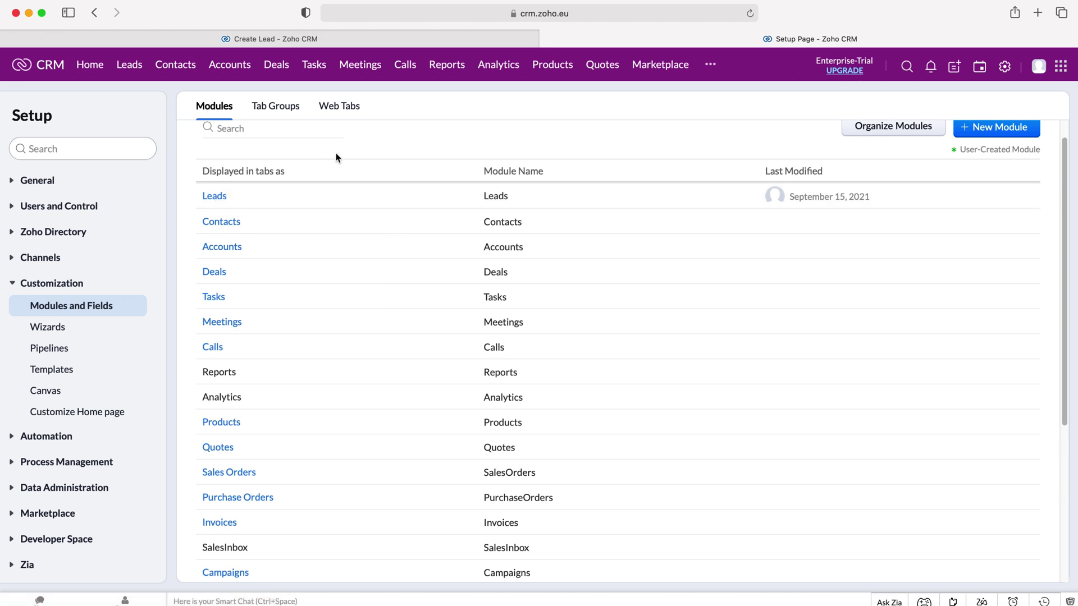
# - From the Leads module's layout list, create a New Layout, opening an Untitled Layout editor
pyautogui.click(217, 197)
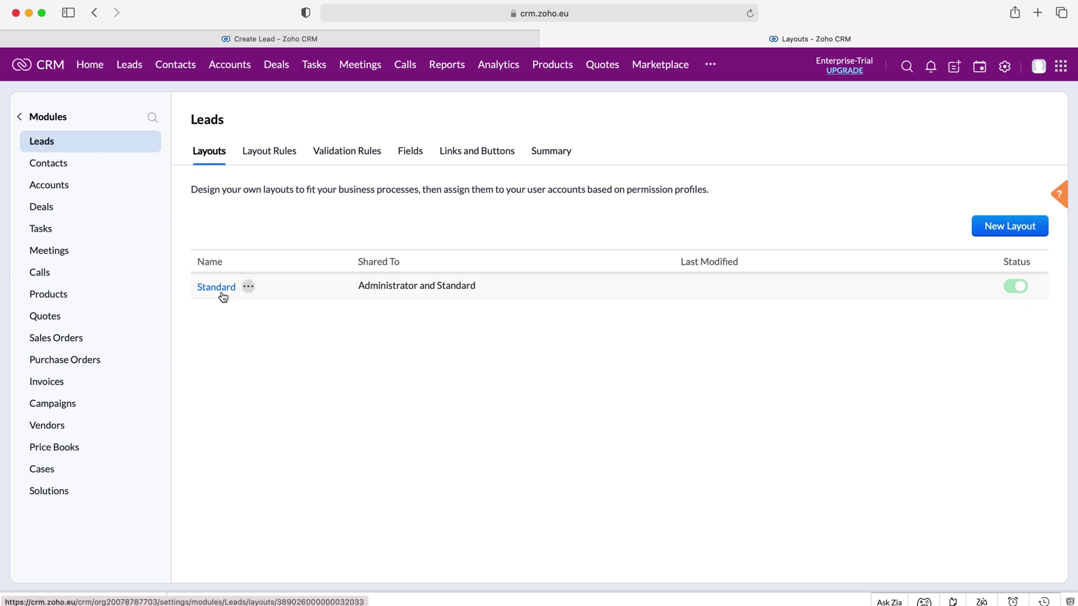
pyautogui.click(249, 286)
pyautogui.click(503, 334)
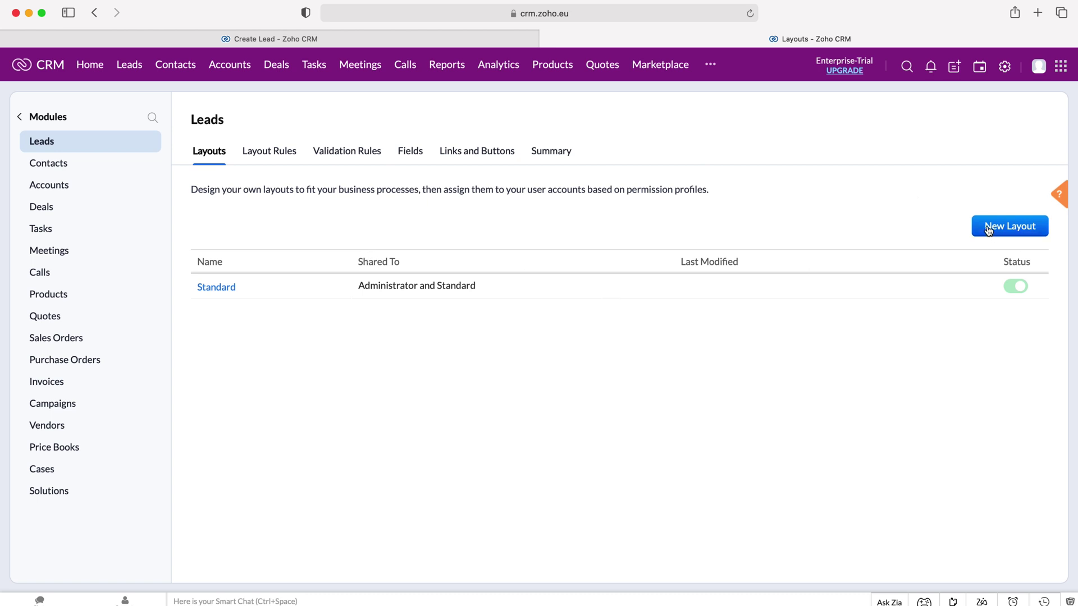
pyautogui.click(1011, 227)
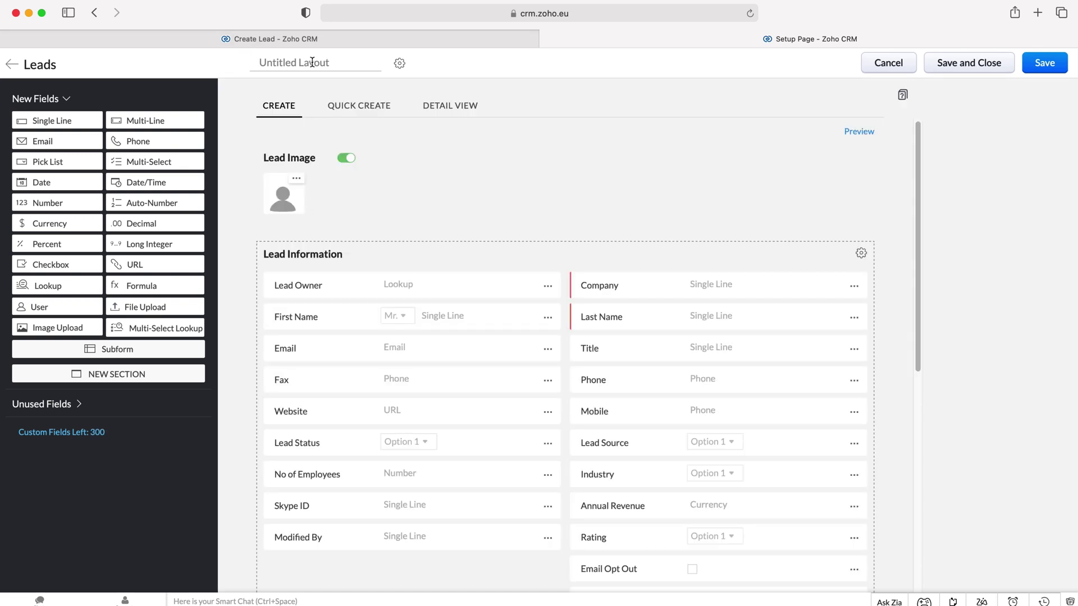
# - Rename the Untitled Layout to 'Test' and save it, bringing up Layout Permission
pyautogui.click(312, 62)
pyautogui.write('Test')
pyautogui.click(1053, 66)
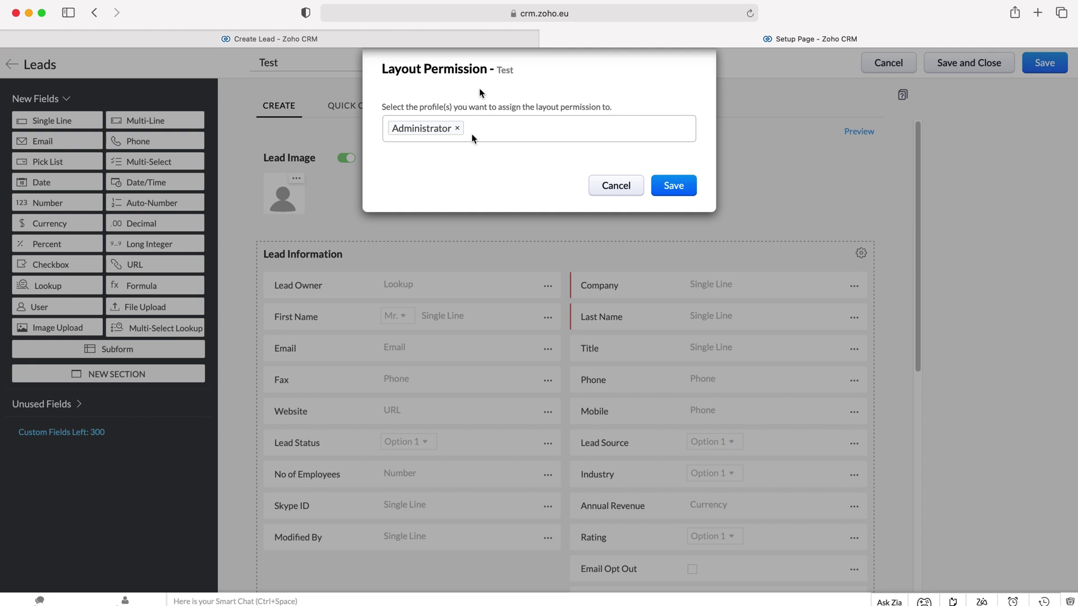
# - Grant the Test layout to the Administrator and Standard profiles and save the permissions
pyautogui.click(508, 131)
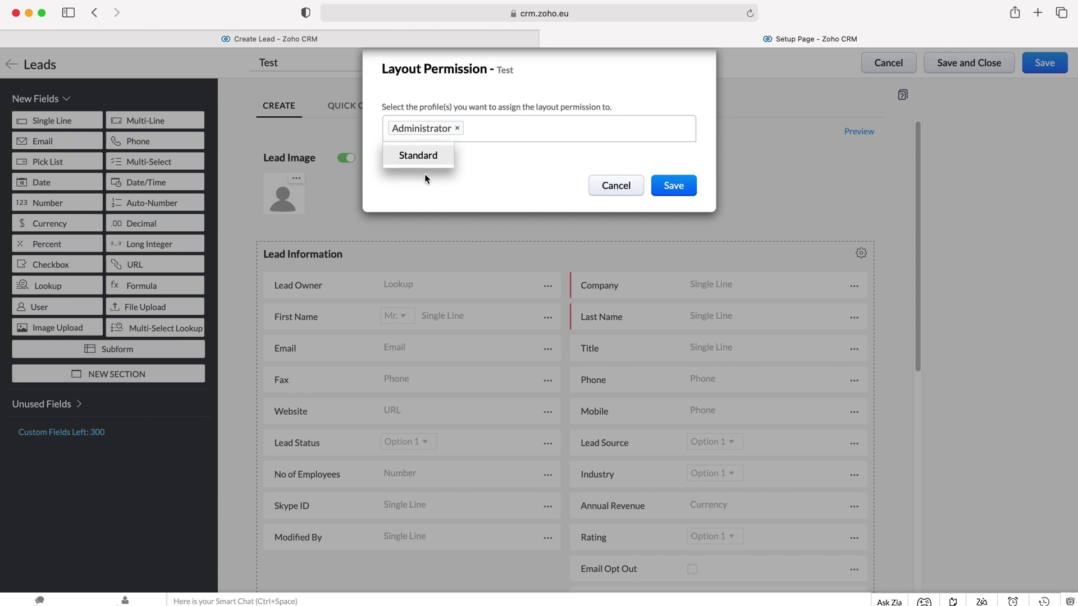
pyautogui.click(420, 160)
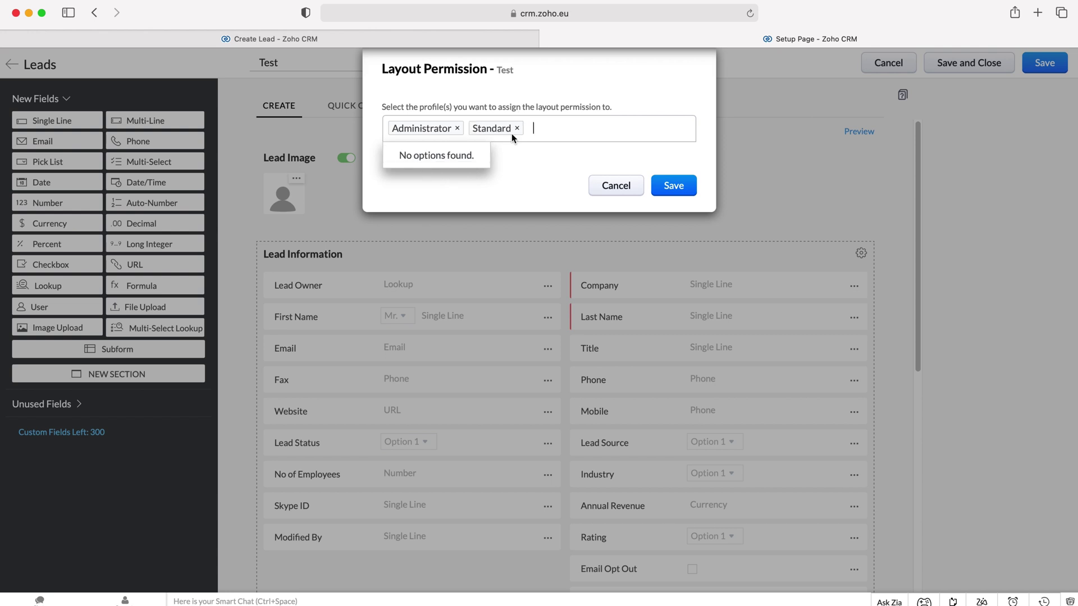
pyautogui.click(458, 128)
pyautogui.click(443, 154)
pyautogui.click(487, 181)
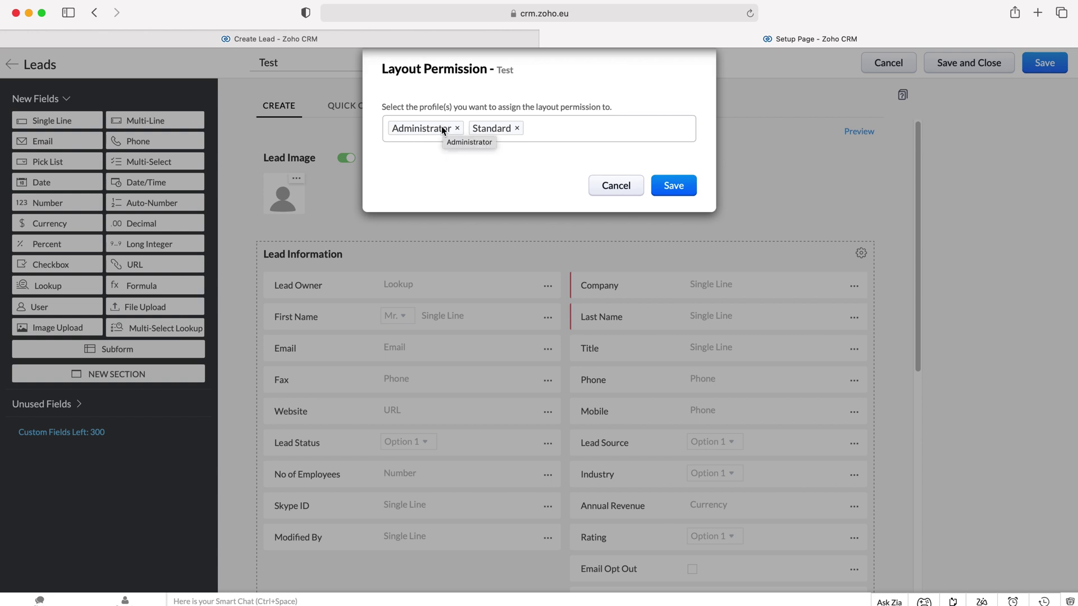
pyautogui.click(667, 189)
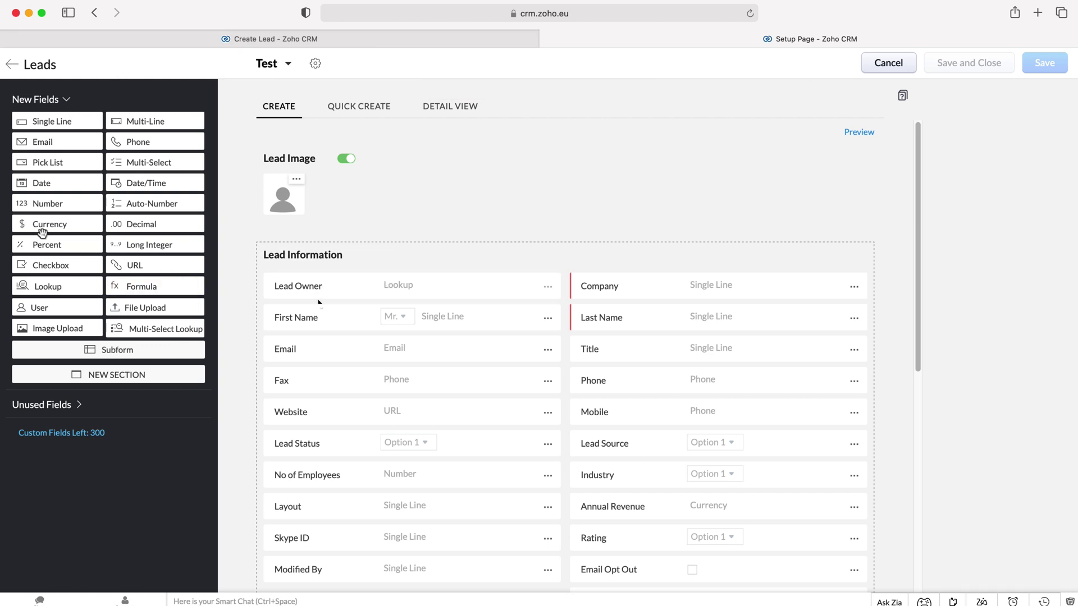
pyautogui.scroll(-5, 387, 349)
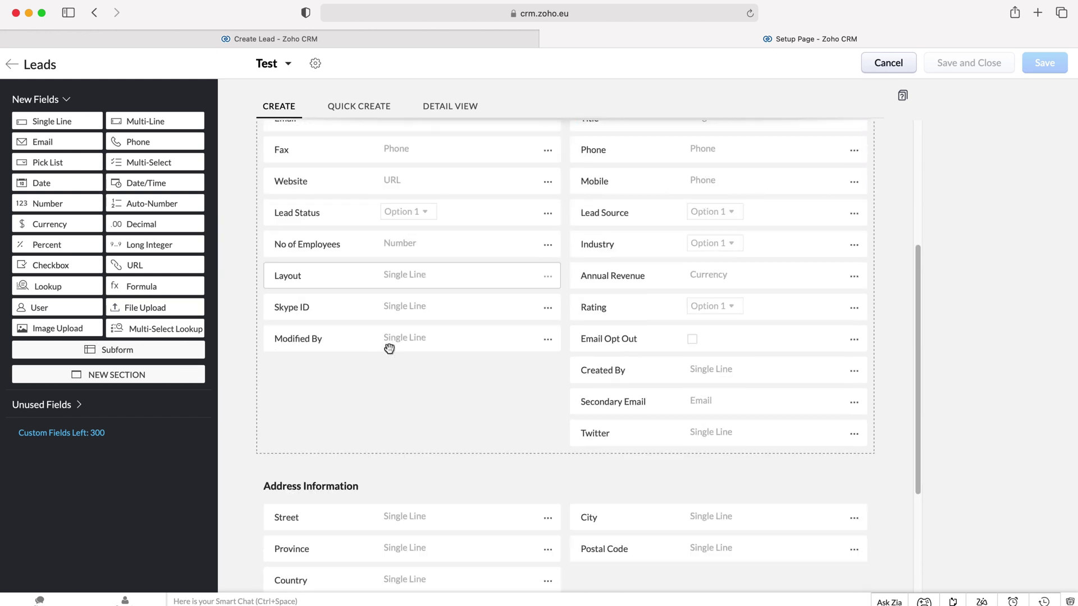
pyautogui.scroll(5, 412, 331)
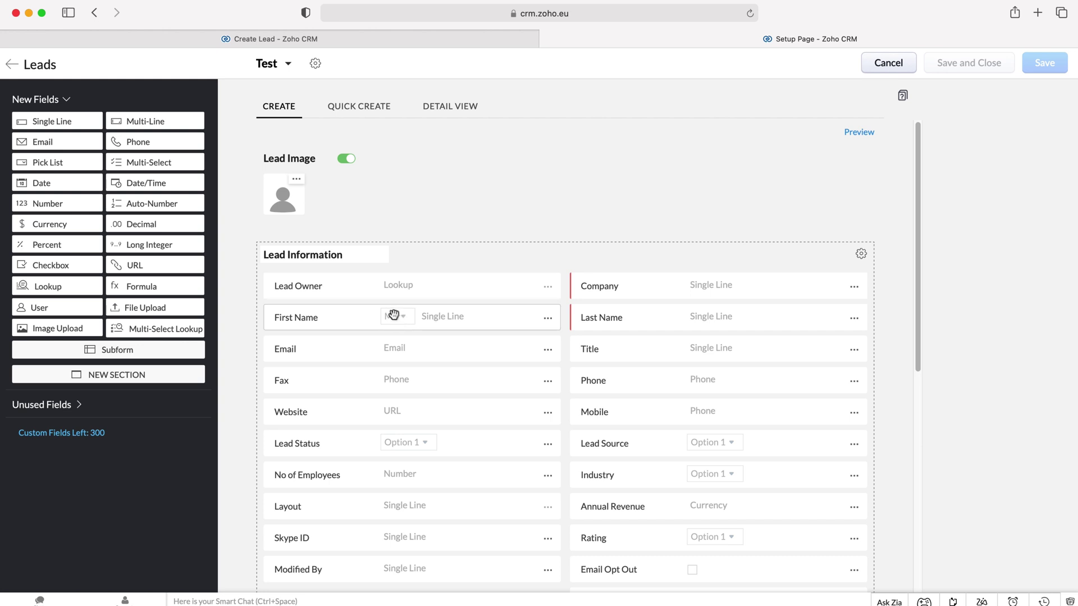
pyautogui.moveTo(359, 291)
pyautogui.mouseDown()
pyautogui.moveTo(149, 272)
pyautogui.moveTo(330, 282)
pyautogui.moveTo(356, 294)
pyautogui.mouseUp()
pyautogui.scroll(-6, 655, 315)
pyautogui.scroll(6, 700, 319)
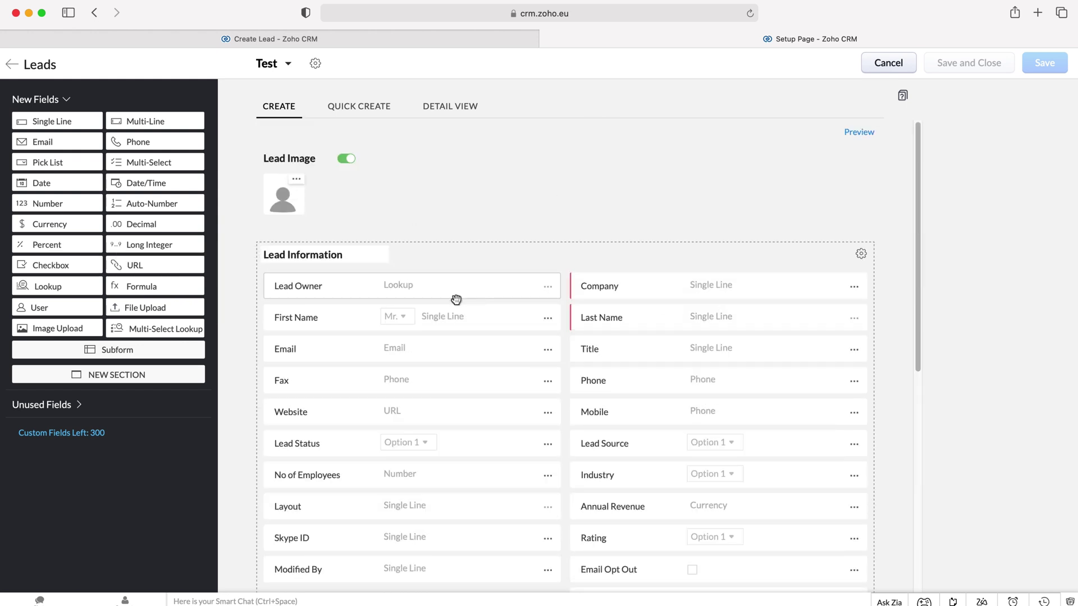
pyautogui.scroll(-5, 565, 276)
pyautogui.scroll(-3, 564, 276)
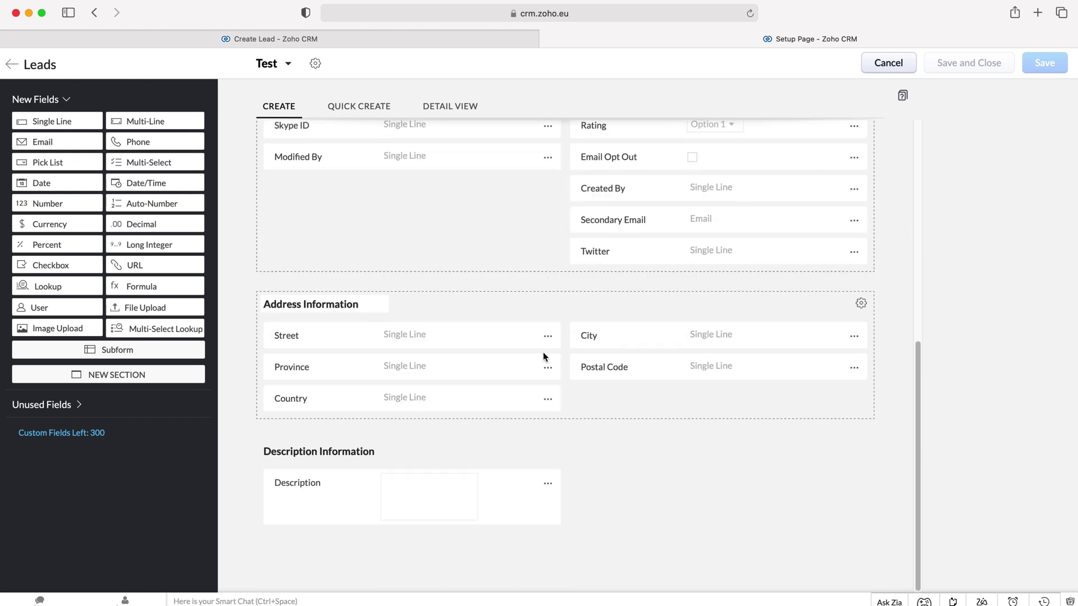
pyautogui.scroll(8, 539, 348)
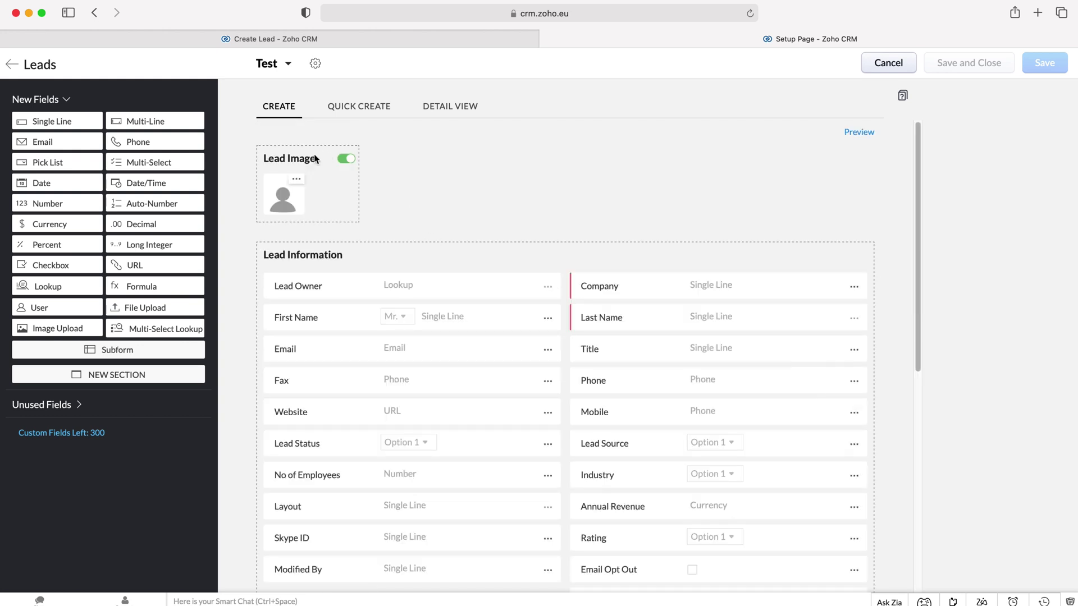
pyautogui.click(345, 107)
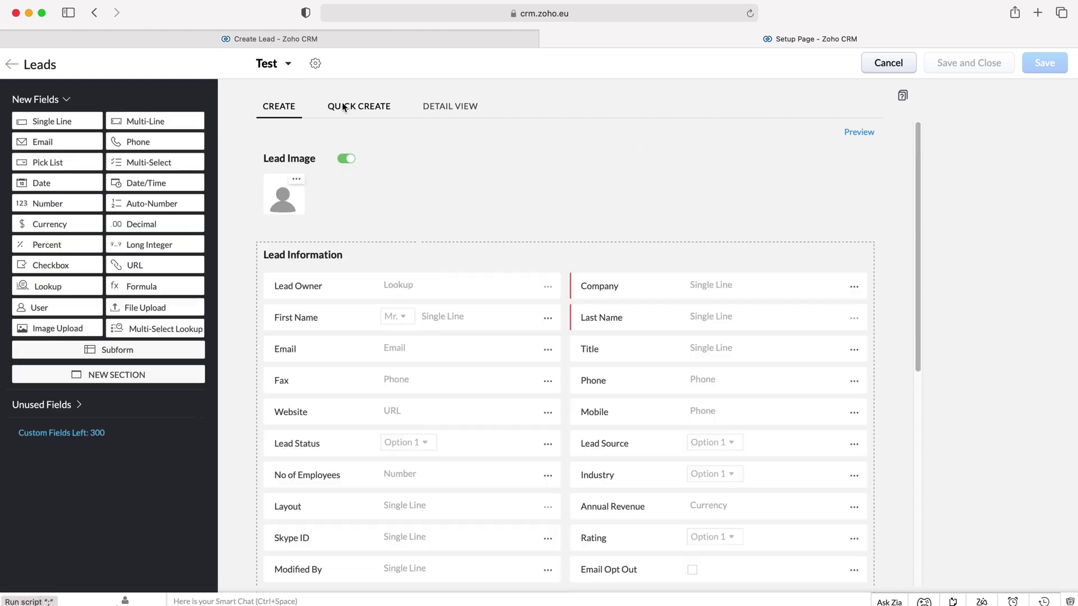
pyautogui.click(344, 107)
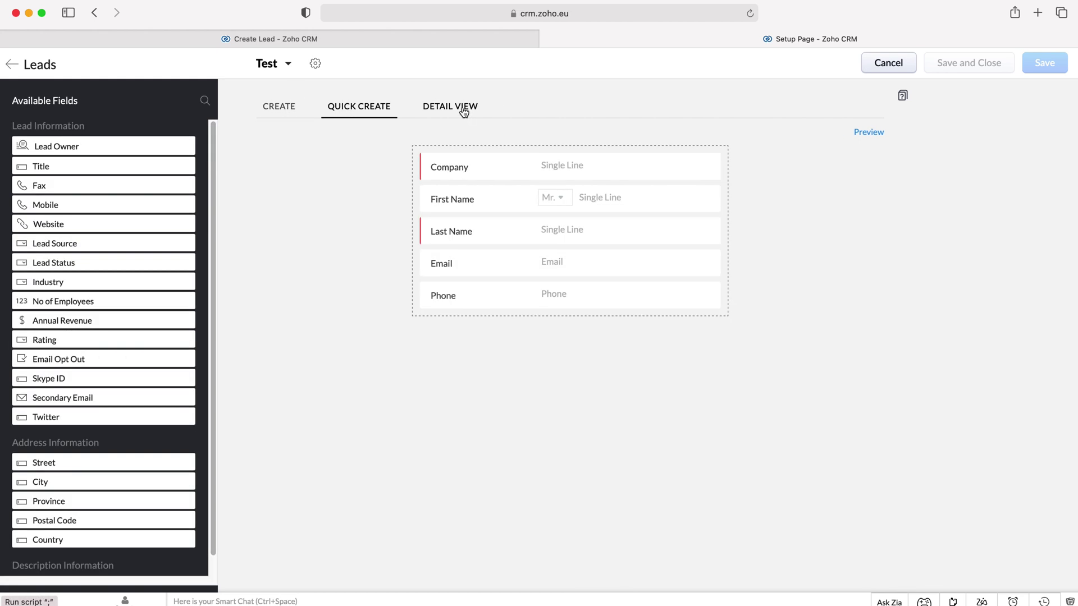
pyautogui.click(448, 112)
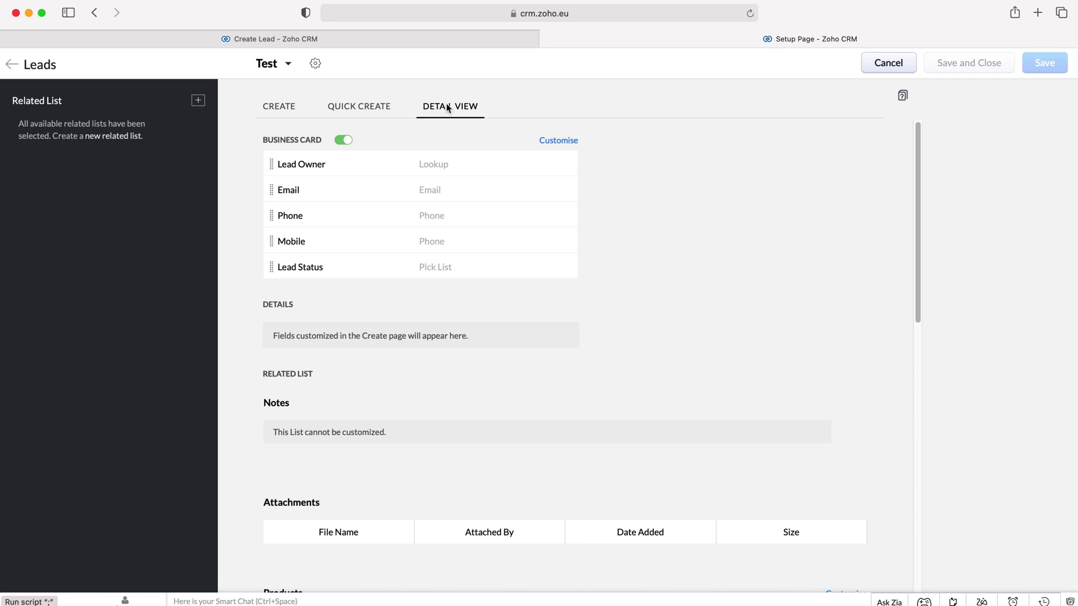
pyautogui.click(290, 111)
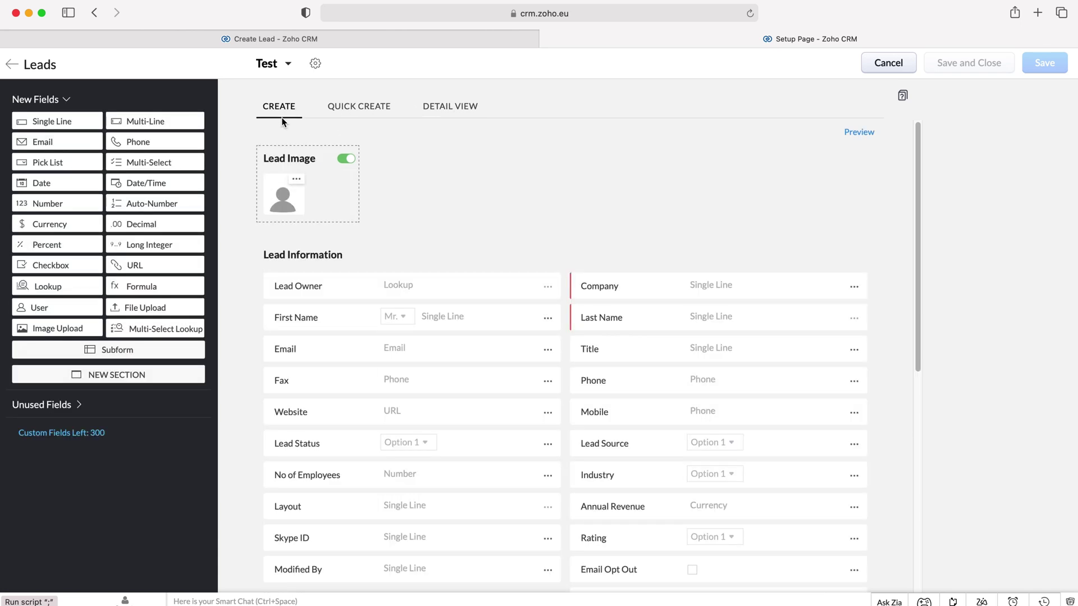
pyautogui.scroll(-2, 405, 205)
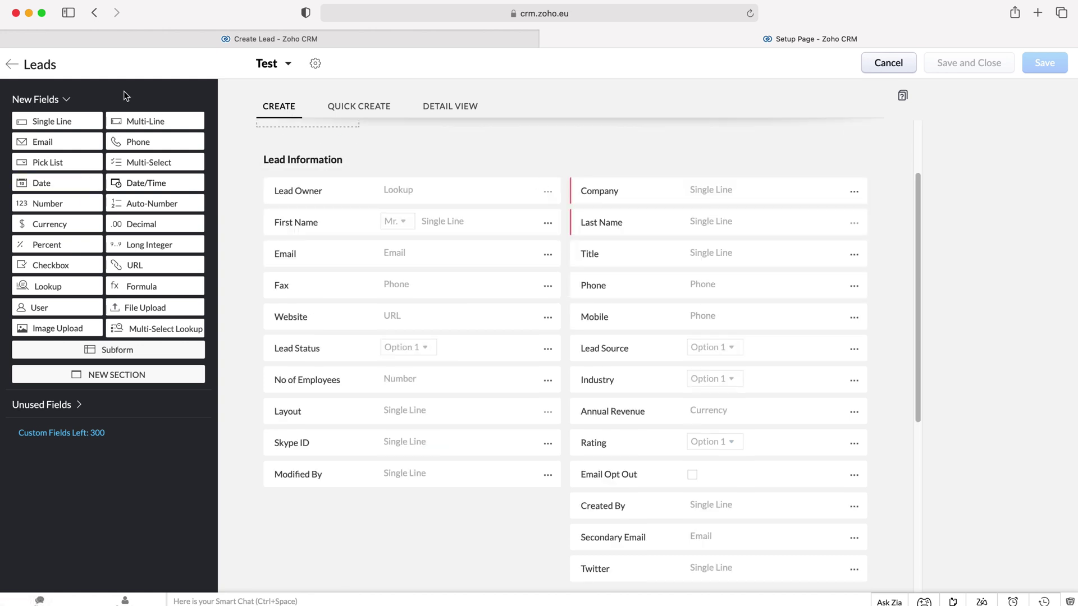
# - Return to the Leads layout list, then go to the Leads records list
pyautogui.click(12, 65)
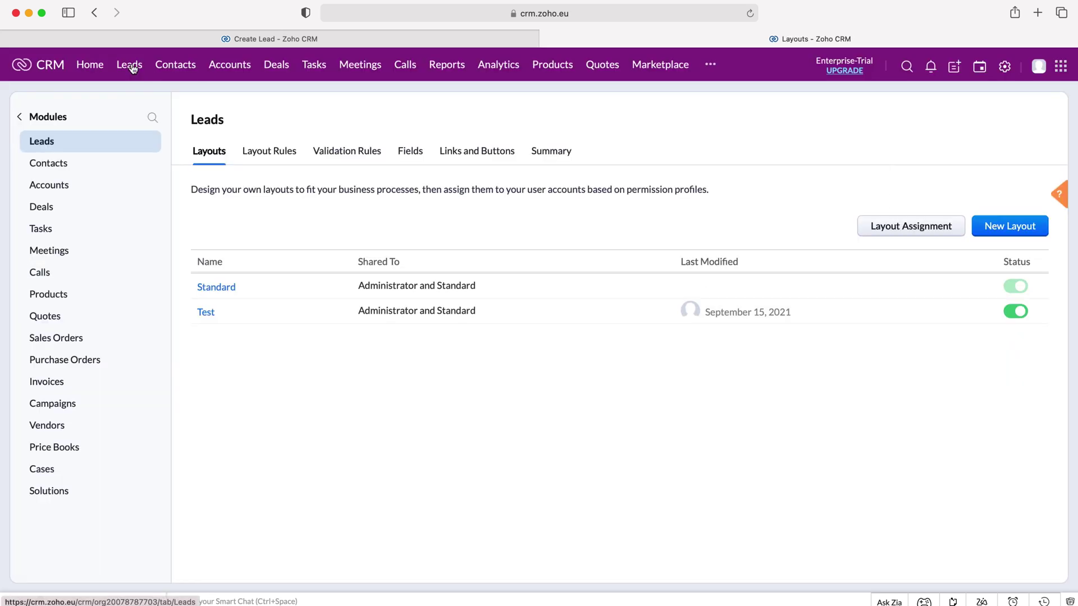
pyautogui.click(132, 68)
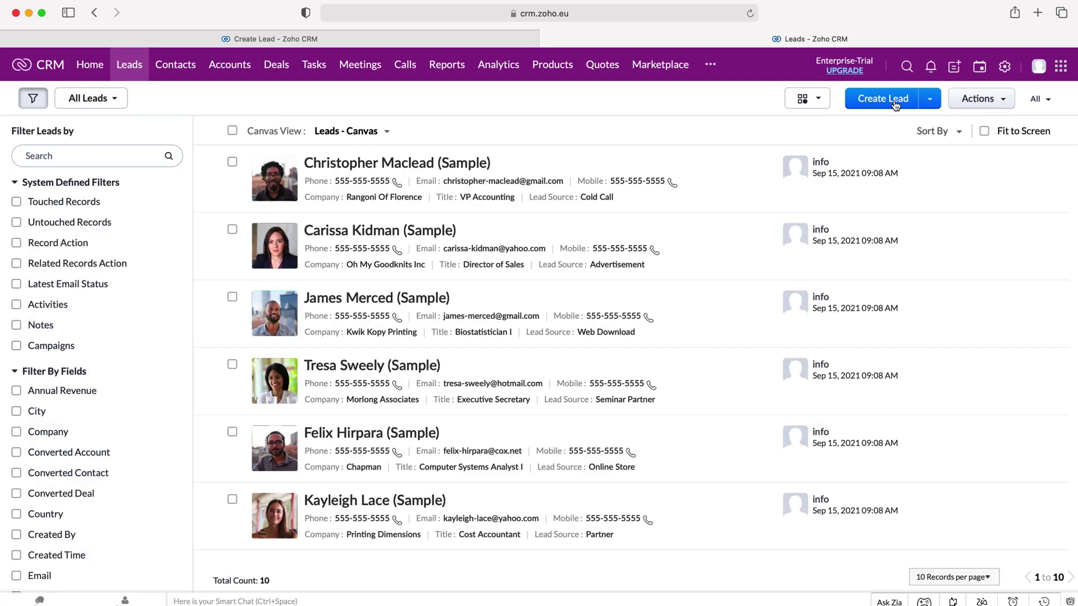
# - Start a new lead and switch the Create Lead form to the Test layout
pyautogui.click(894, 103)
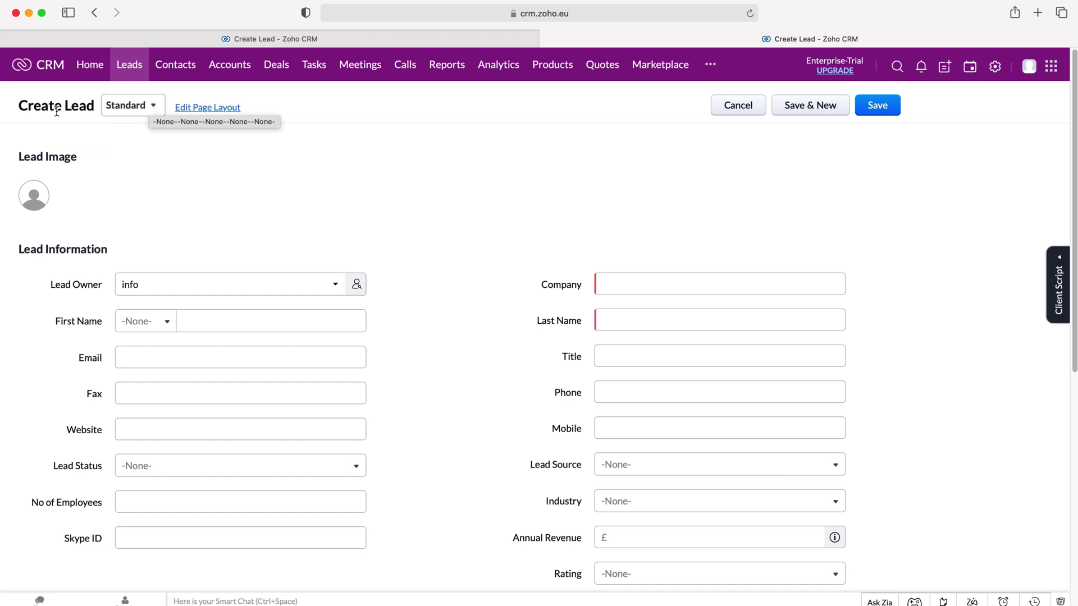
pyautogui.click(151, 108)
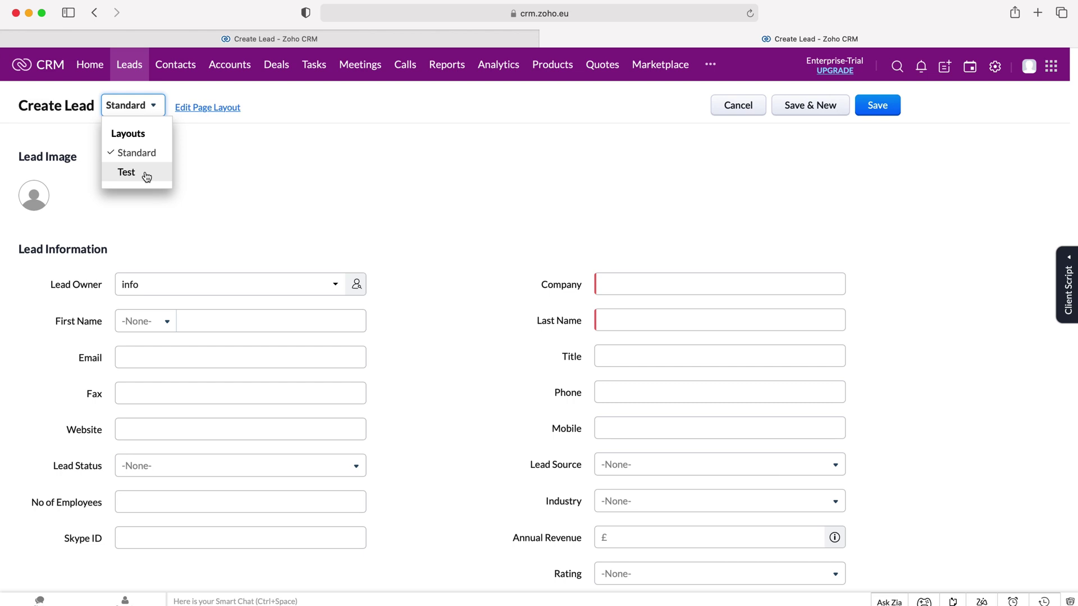
pyautogui.click(127, 172)
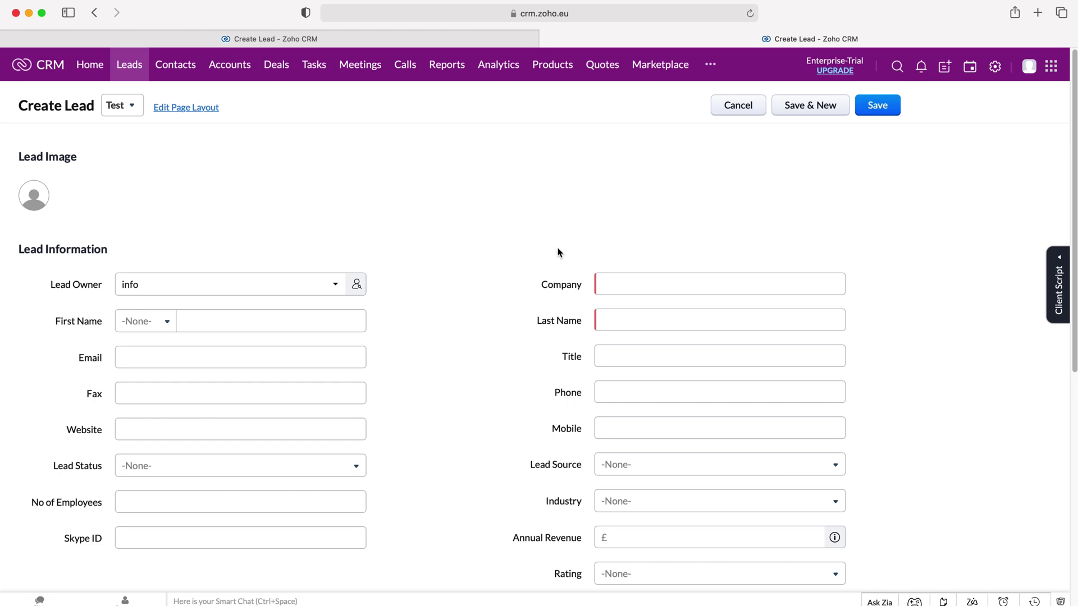
pyautogui.scroll(-7, 540, 383)
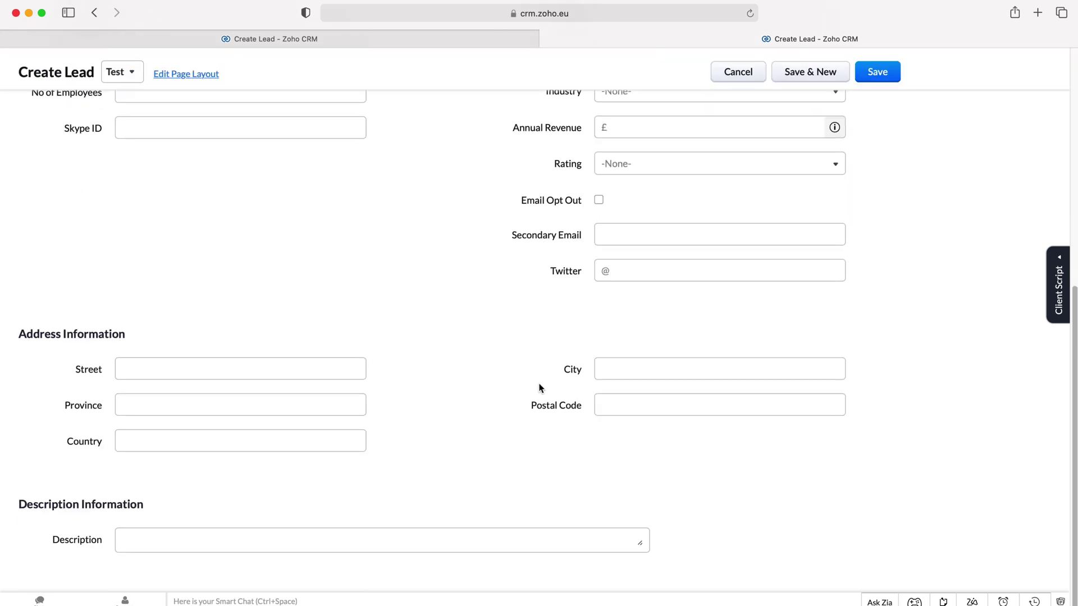
pyautogui.scroll(7, 539, 382)
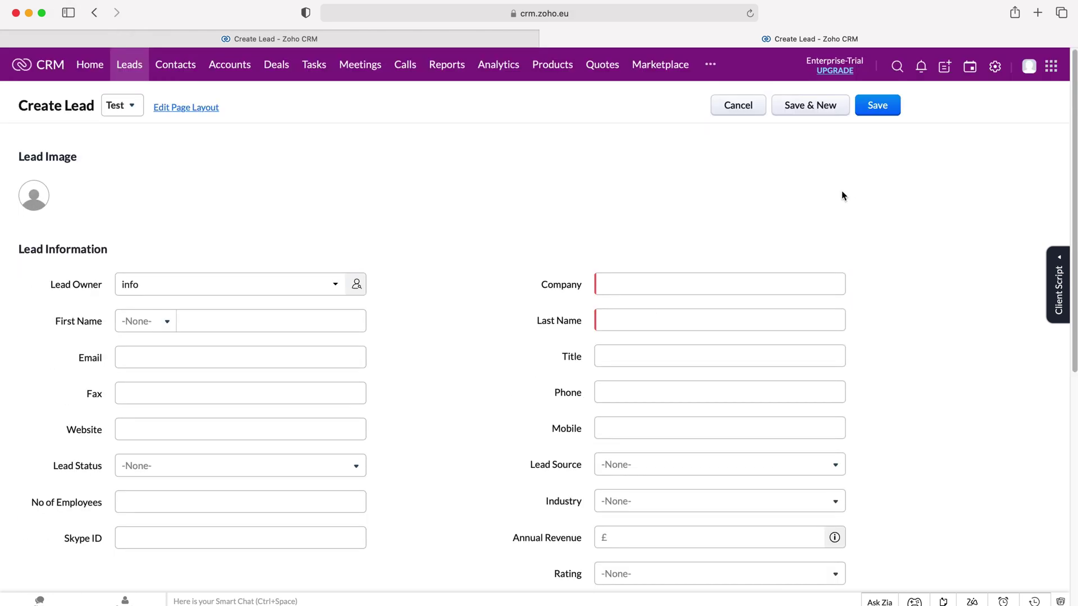